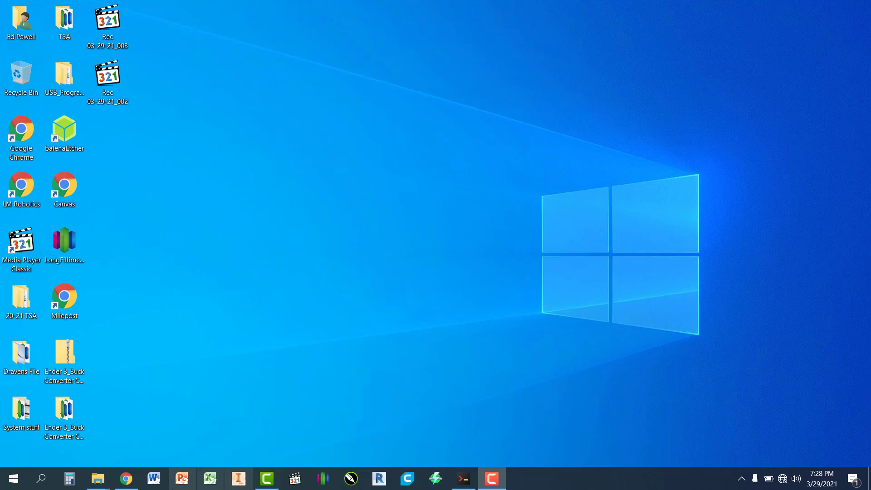
{"action": "left_click", "coordinate": [126, 481]}
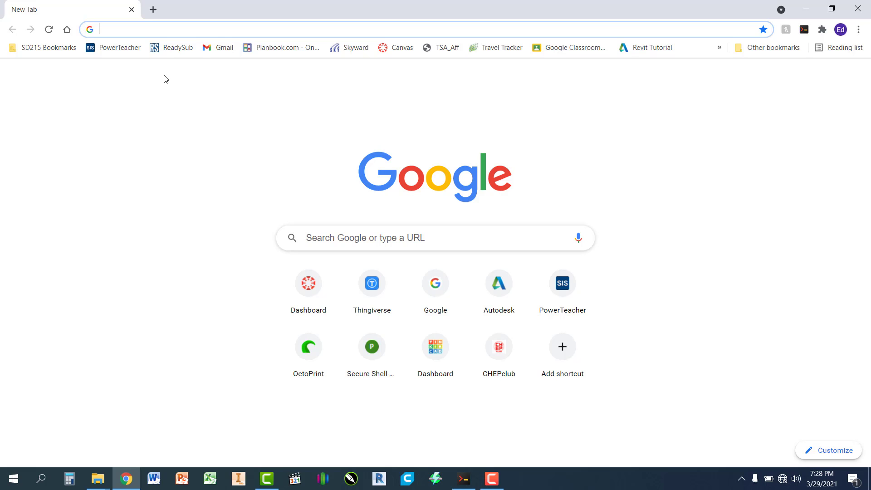
{"action": "type", "text": "pi"}
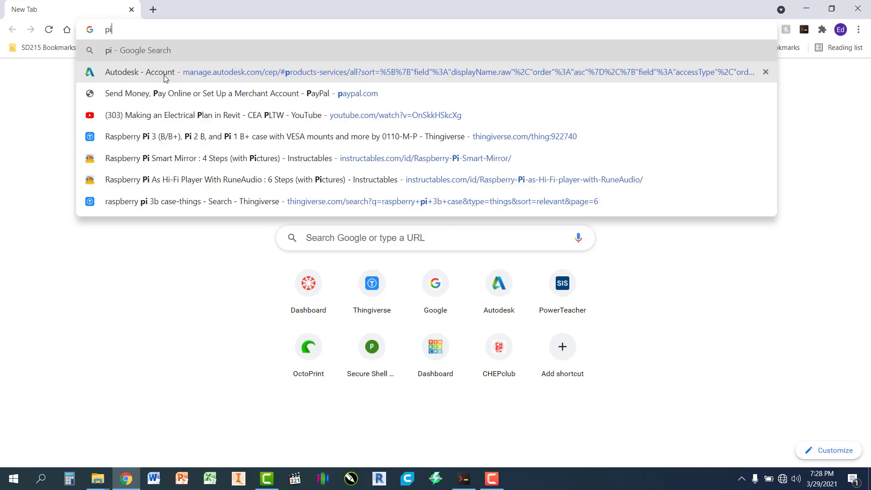
{"action": "type", "text": "@1"}
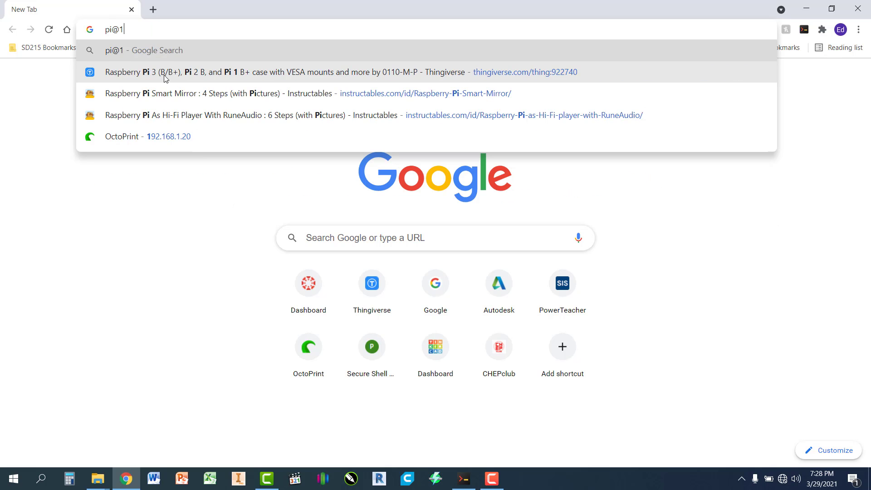
{"action": "type", "text": "92.168.1."}
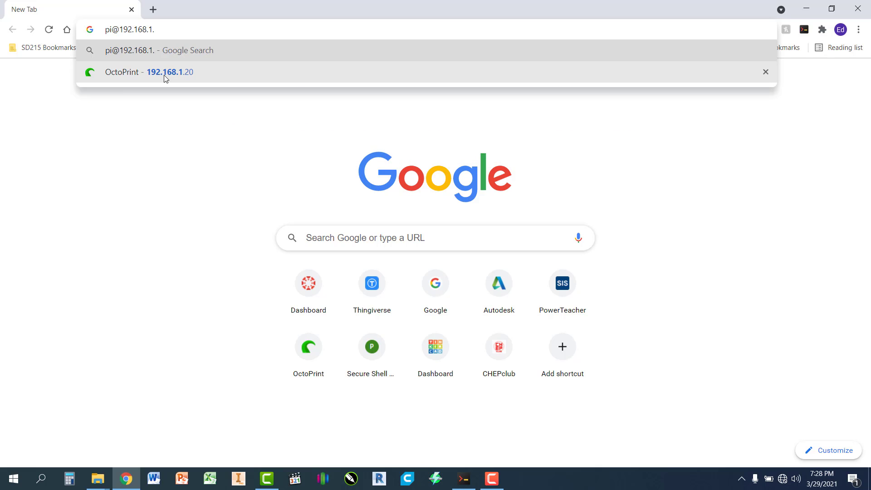
{"action": "type", "text": "20"}
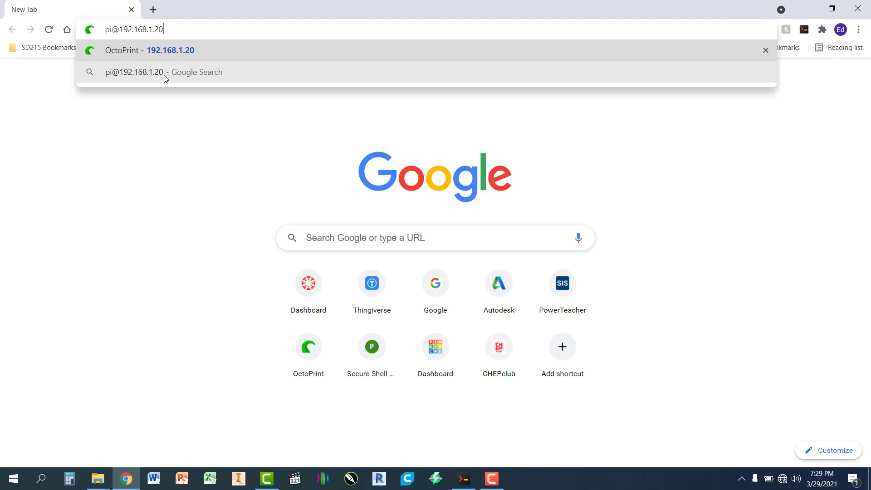
{"action": "key", "text": "Return"}
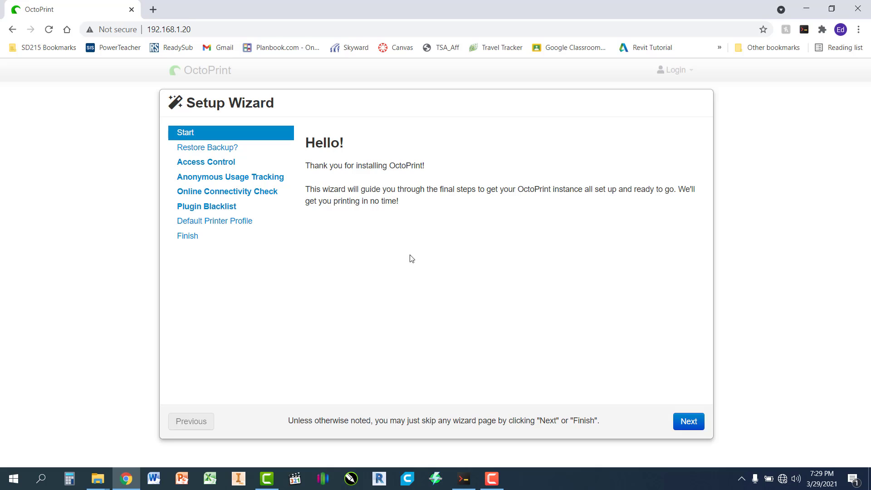
Step: Skip restoring a backup and create the administrator account with a username and confirmed password, without saving the password in the browser
{"action": "left_click", "coordinate": [686, 425]}
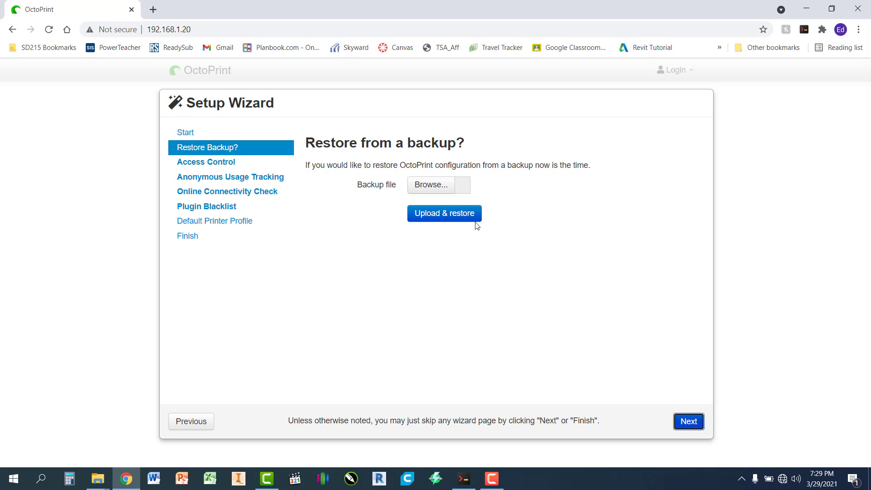
{"action": "left_click", "coordinate": [686, 423]}
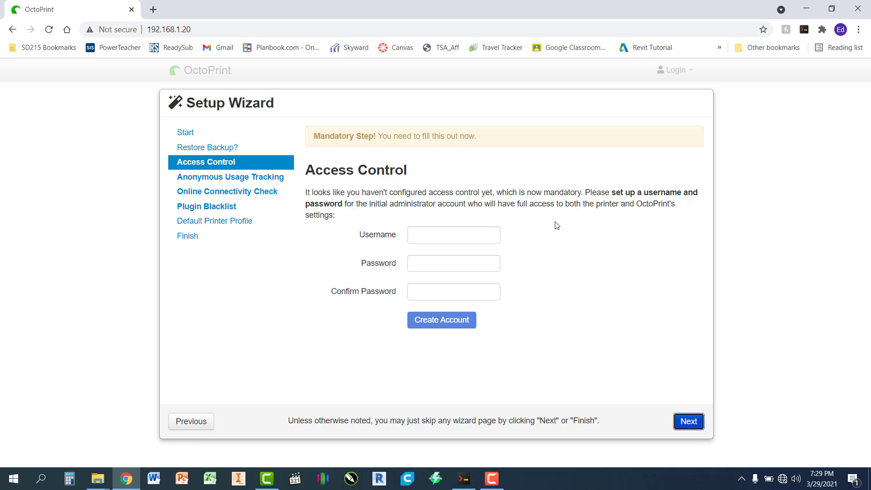
{"action": "left_click", "coordinate": [445, 239]}
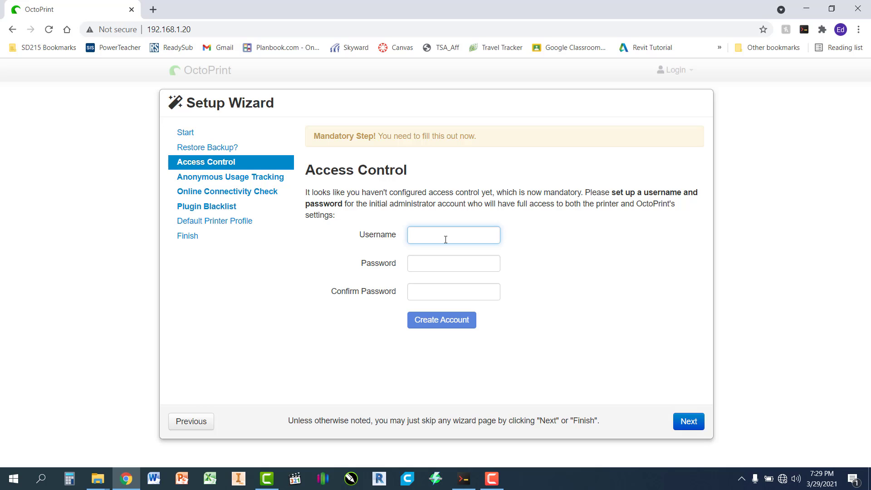
{"action": "type", "text": "powell"}
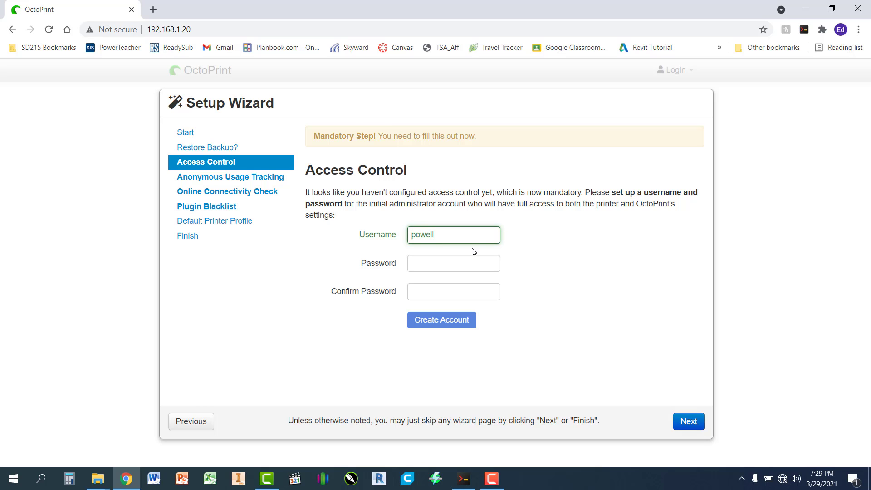
{"action": "left_click", "coordinate": [449, 264]}
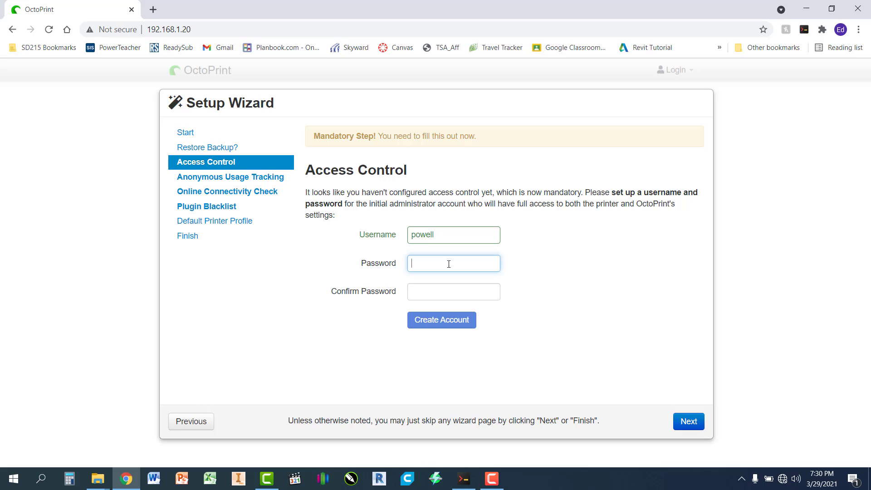
{"action": "type", "text": "••"}
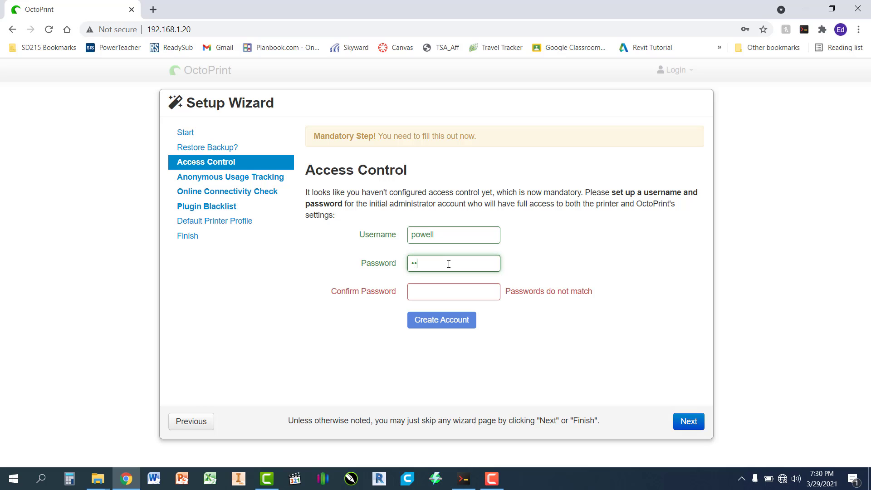
{"action": "type", "text": "•••••••"}
{"action": "key", "text": "Tab"}
{"action": "type", "text": "•"}
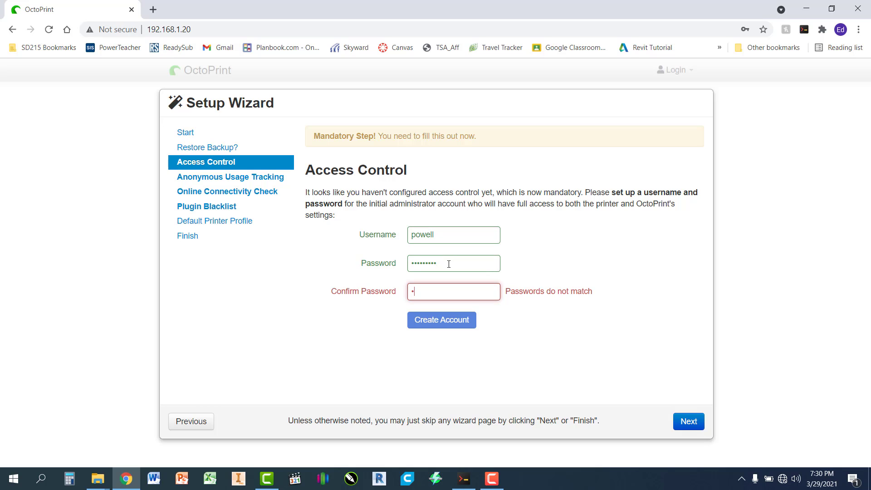
{"action": "type", "text": "••••••••"}
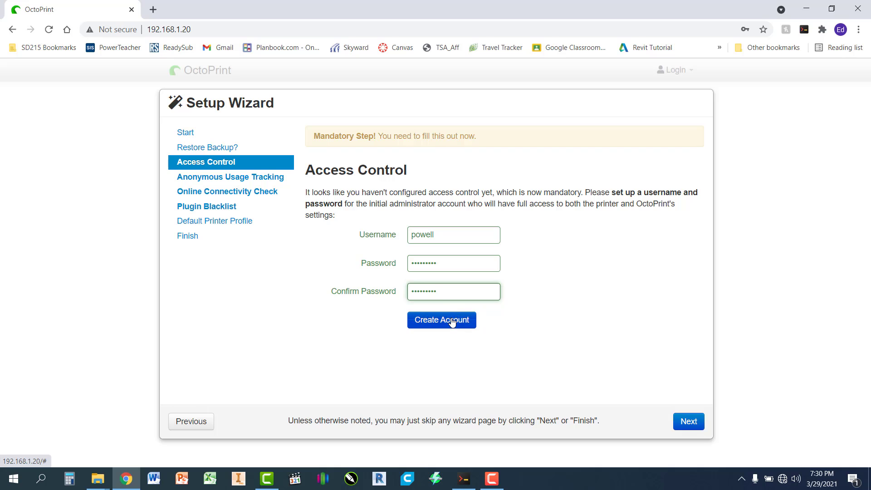
{"action": "left_click", "coordinate": [452, 321]}
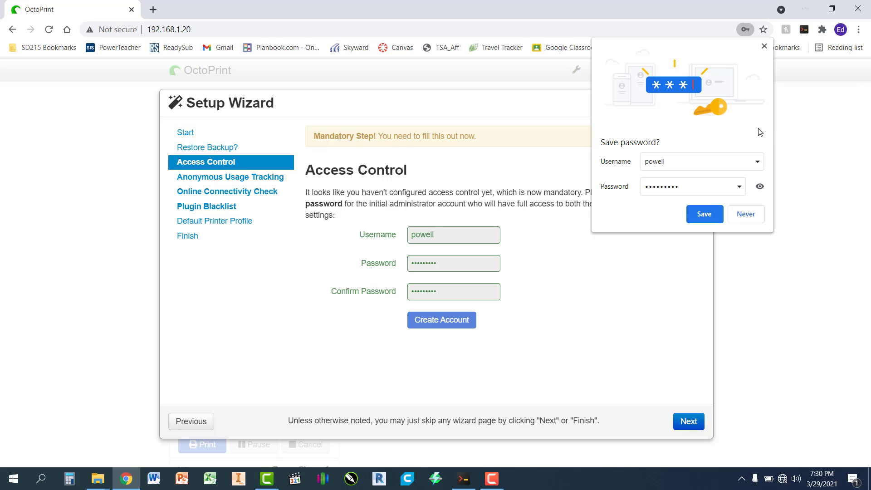
{"action": "left_click", "coordinate": [765, 46]}
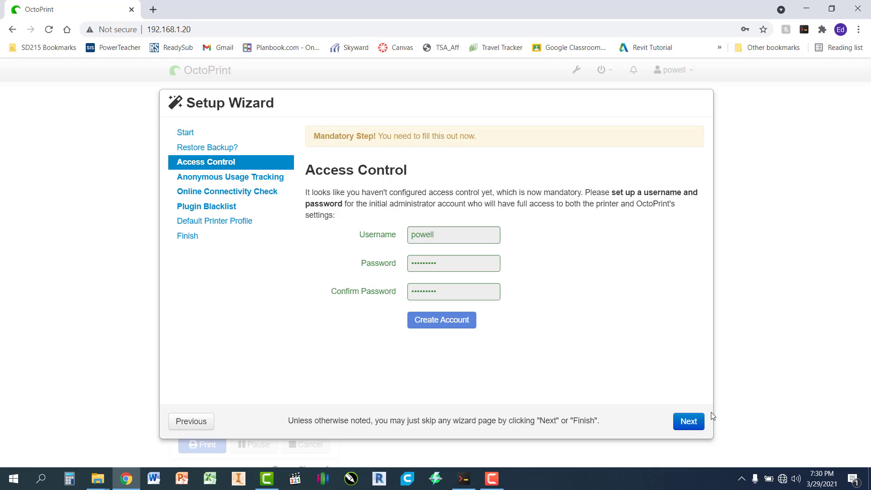
{"action": "left_click", "coordinate": [691, 422]}
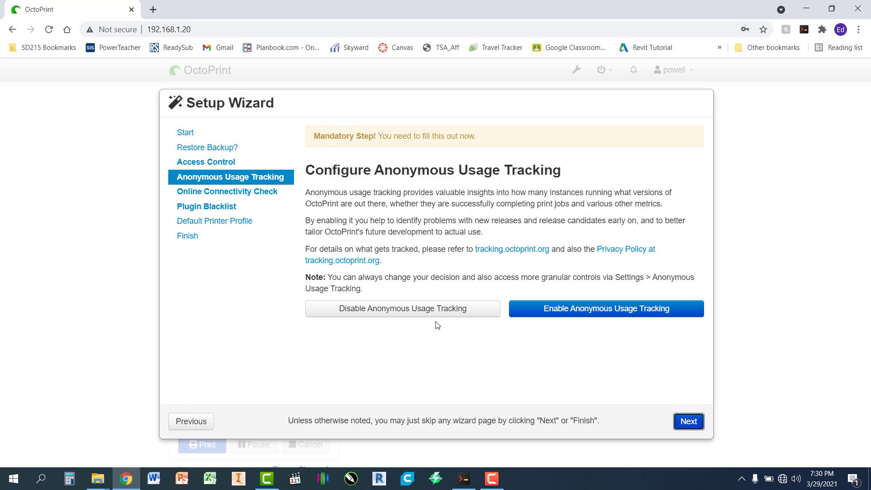
Step: Try to disable anonymous usage tracking and continue to the following wizard page
{"action": "left_click", "coordinate": [401, 313]}
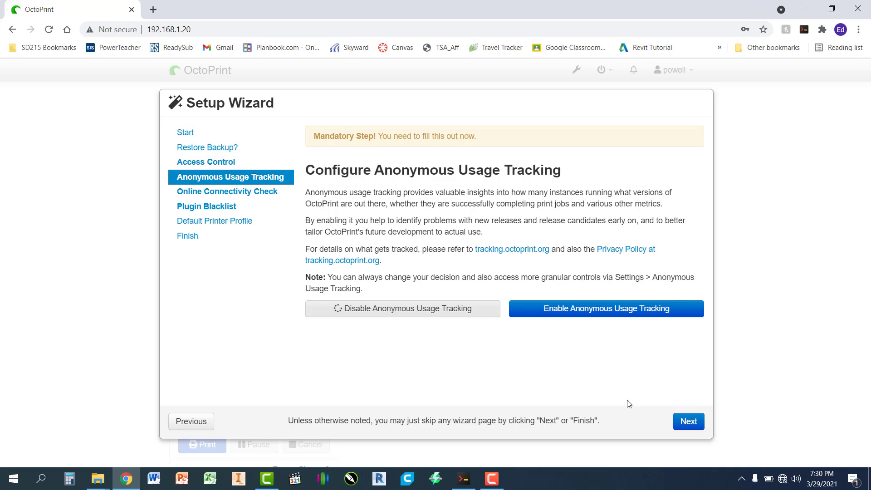
{"action": "left_click", "coordinate": [684, 427]}
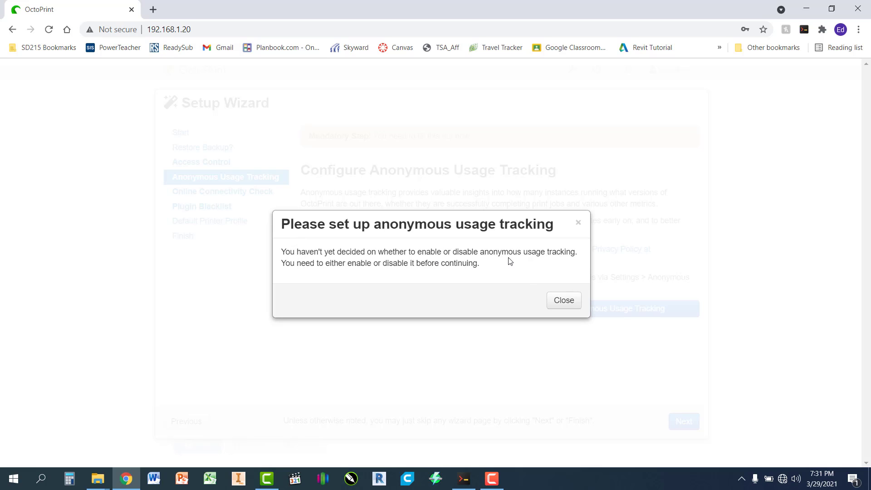
{"action": "left_click", "coordinate": [565, 303]}
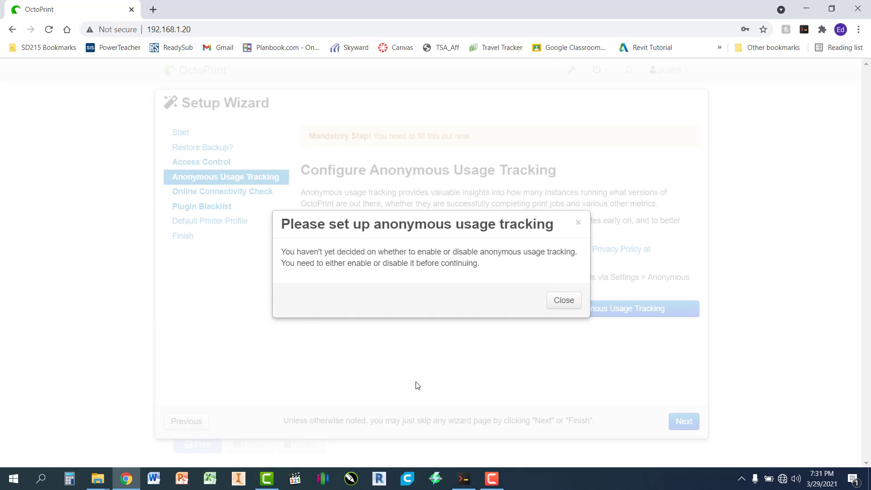
{"action": "left_click", "coordinate": [565, 305]}
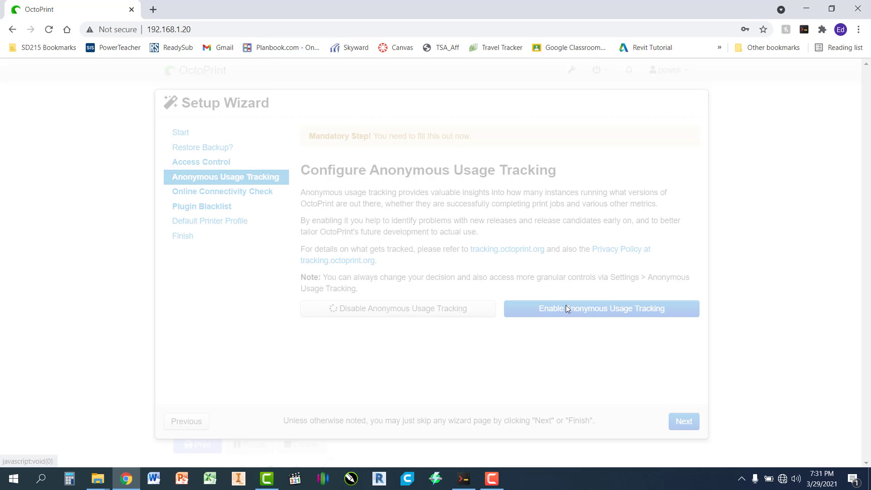
{"action": "left_click", "coordinate": [387, 311]}
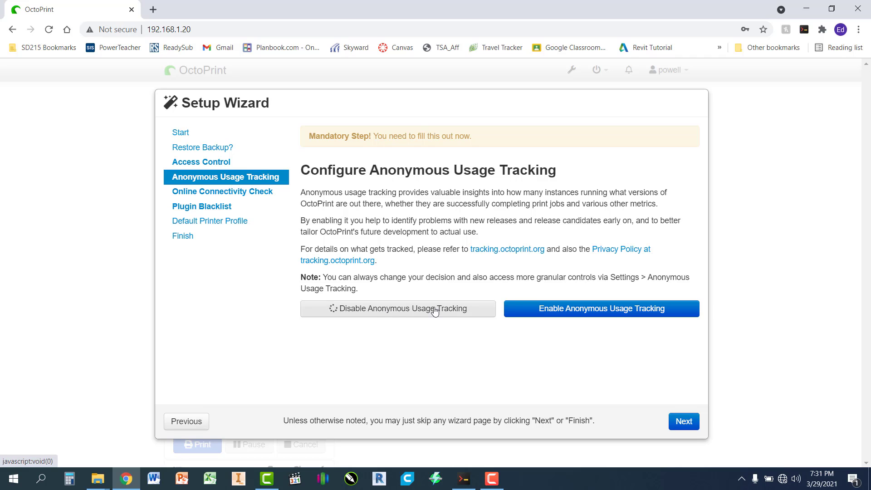
Step: Enable anonymous usage tracking and continue to the online connectivity check
{"action": "left_click", "coordinate": [584, 312]}
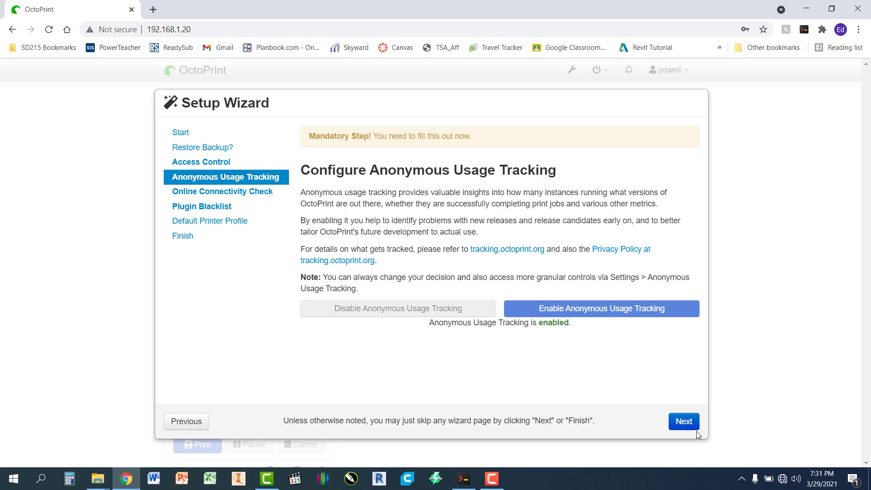
{"action": "left_click", "coordinate": [684, 423]}
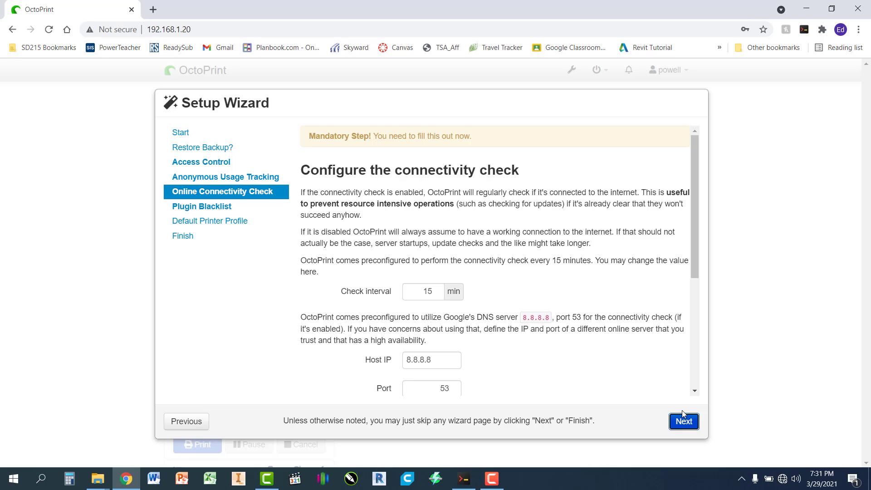
Step: Disable the online connectivity check, enable plugin blacklist processing, and continue to the default printer profile
{"action": "left_click_drag", "start_coordinate": [694, 178], "coordinate": [632, 173]}
{"action": "scroll", "coordinate": [696, 191], "scroll_direction": "down", "scroll_amount": 5}
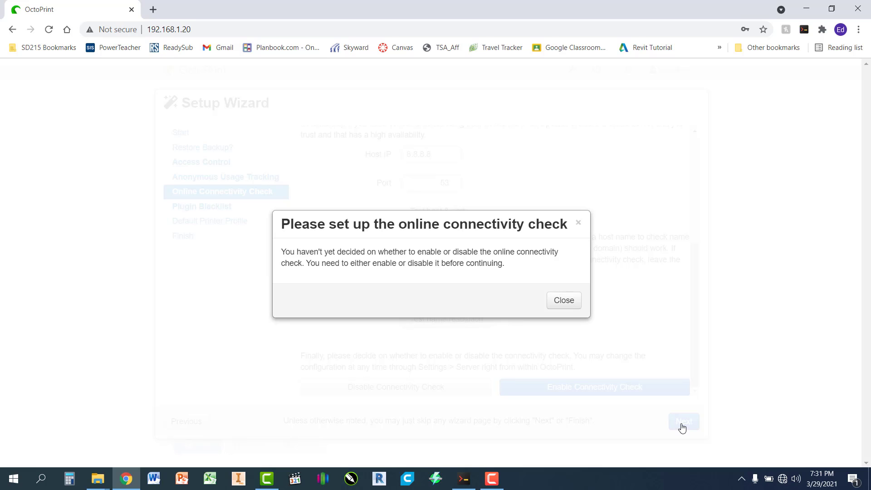
{"action": "left_click", "coordinate": [561, 307]}
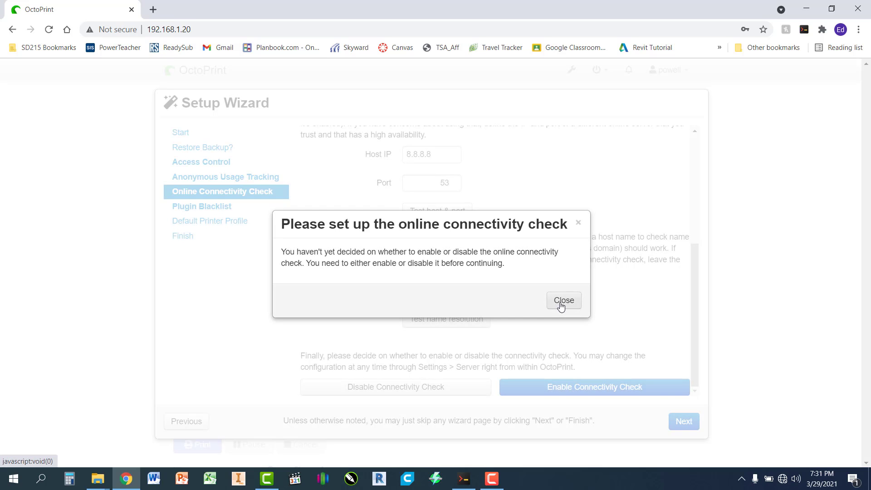
{"action": "left_click", "coordinate": [561, 306]}
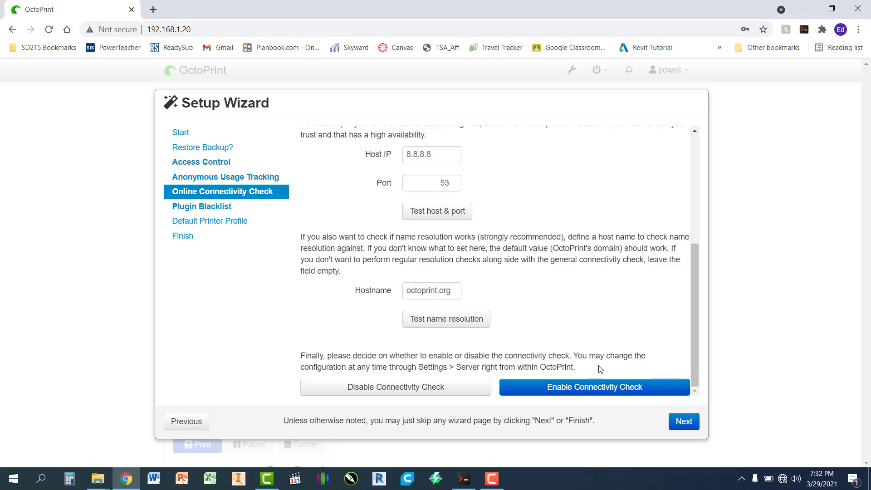
{"action": "left_click", "coordinate": [374, 390]}
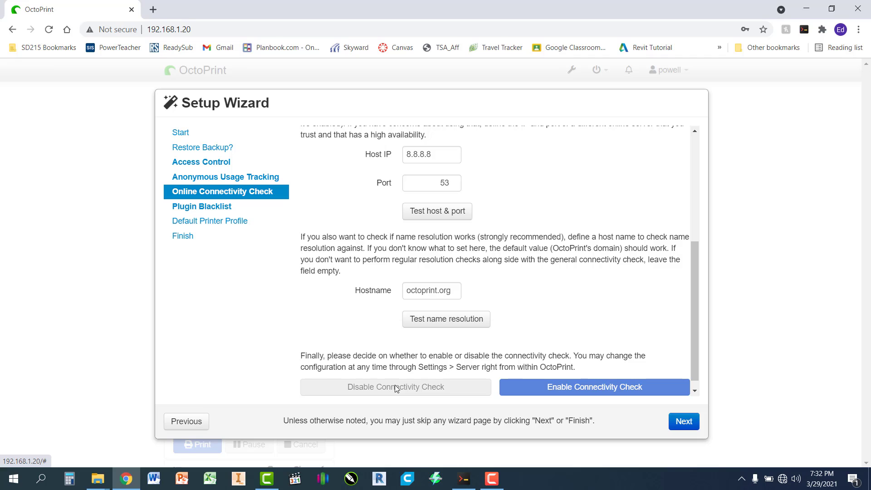
{"action": "left_click", "coordinate": [685, 423]}
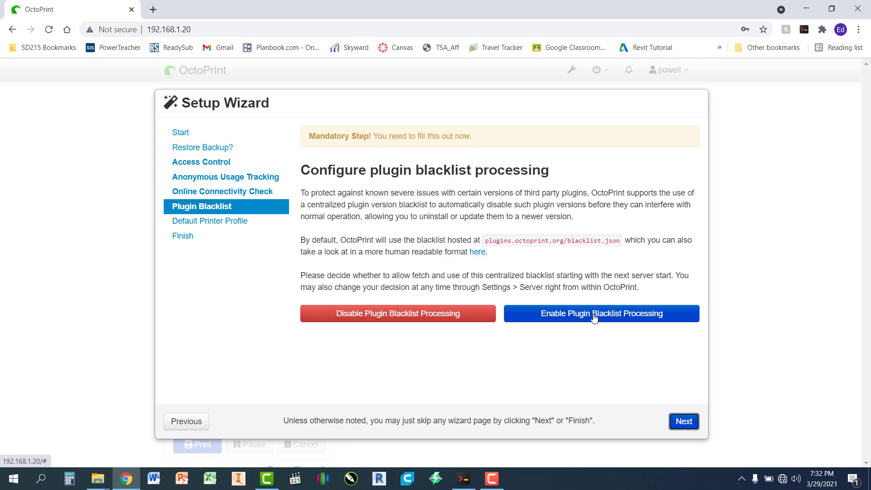
{"action": "left_click", "coordinate": [617, 318]}
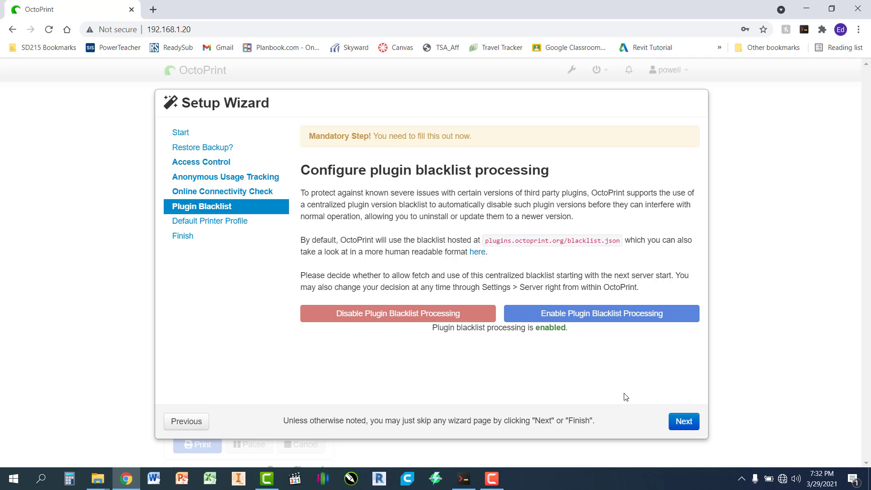
{"action": "left_click", "coordinate": [680, 421]}
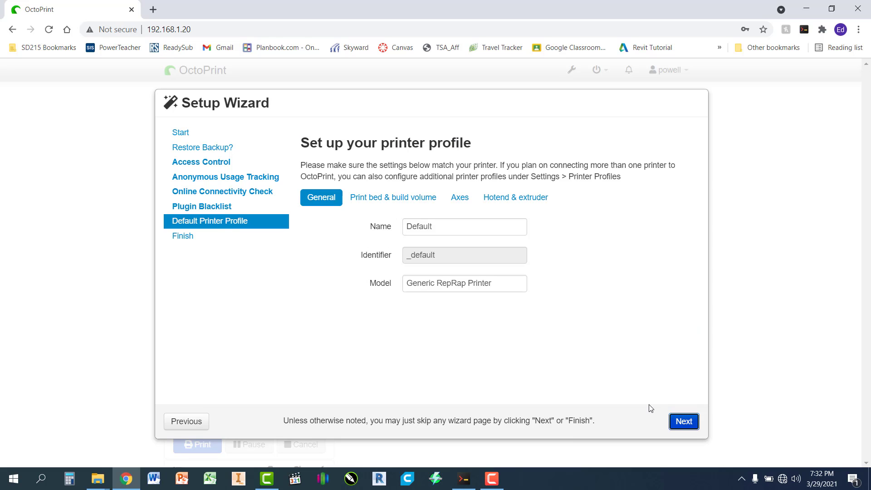
Step: Name the default printer profile with the owner's surname and set its model to Ender 3 Pro
{"action": "left_click_drag", "start_coordinate": [446, 227], "coordinate": [381, 232]}
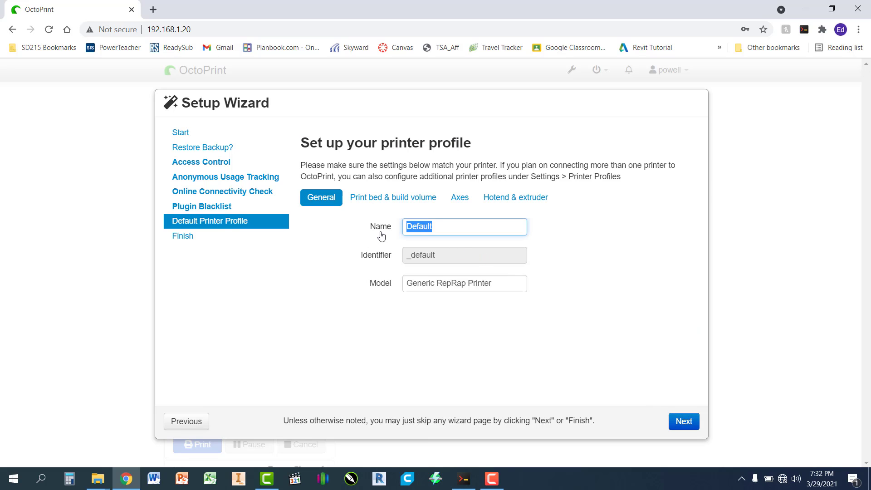
{"action": "type", "text": "Powell"}
{"action": "key", "text": "Tab"}
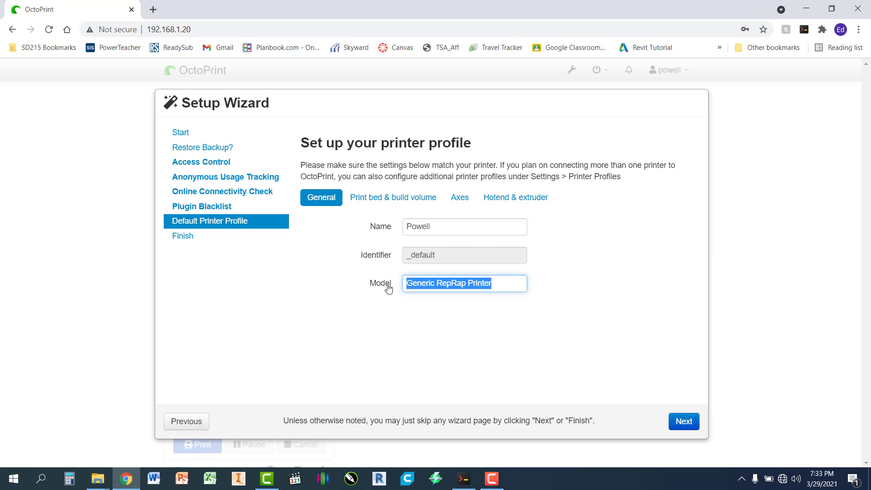
{"action": "type", "text": "Ender"}
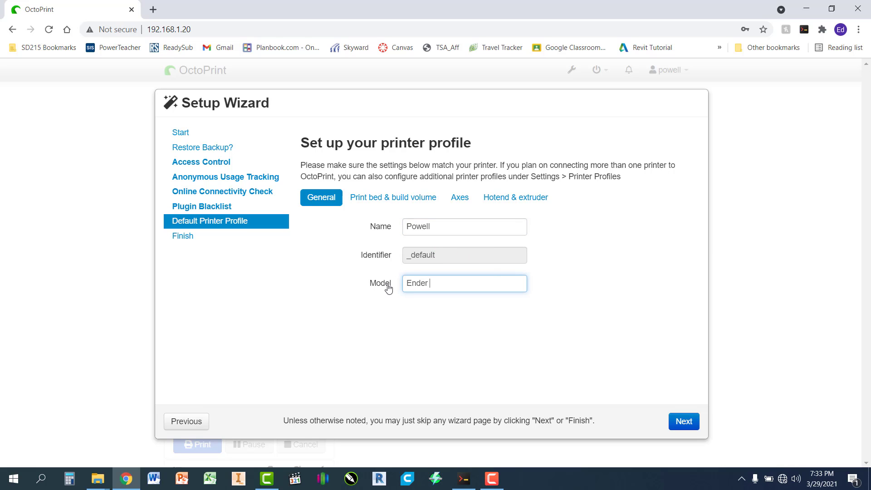
{"action": "type", "text": " 3 Pro"}
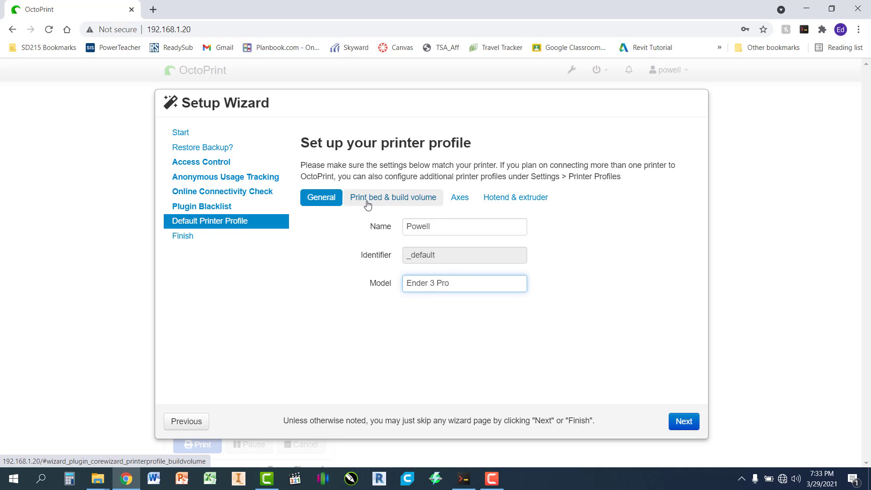
Step: Review the profile's print bed and build volume settings and keep the bed origin at Lower Left
{"action": "left_click", "coordinate": [421, 205]}
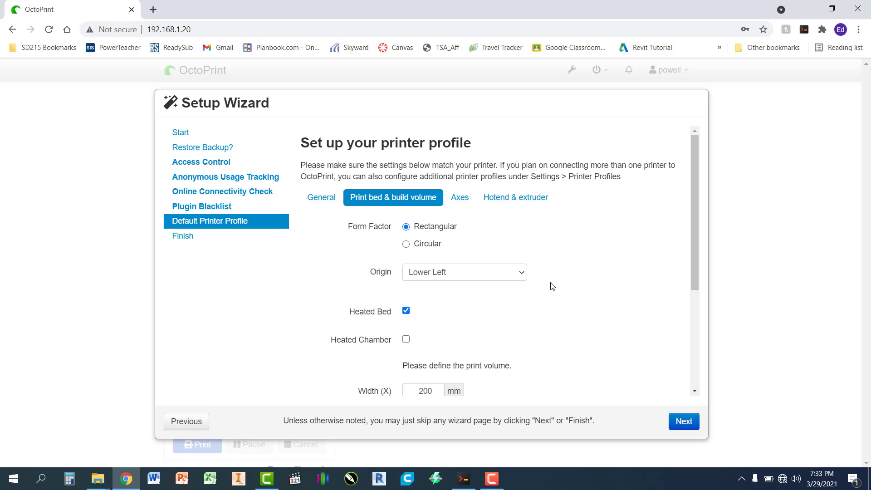
{"action": "scroll", "coordinate": [613, 315], "scroll_direction": "down", "scroll_amount": 1}
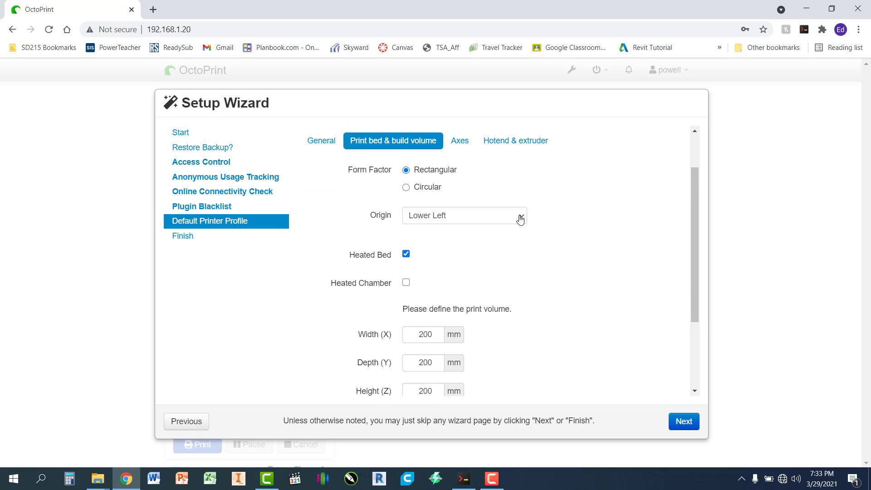
{"action": "left_click", "coordinate": [521, 217]}
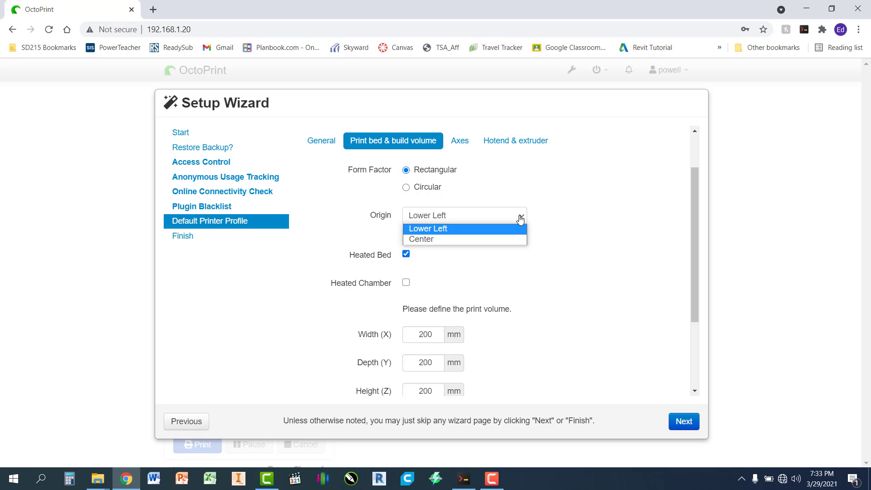
{"action": "left_click", "coordinate": [521, 219]}
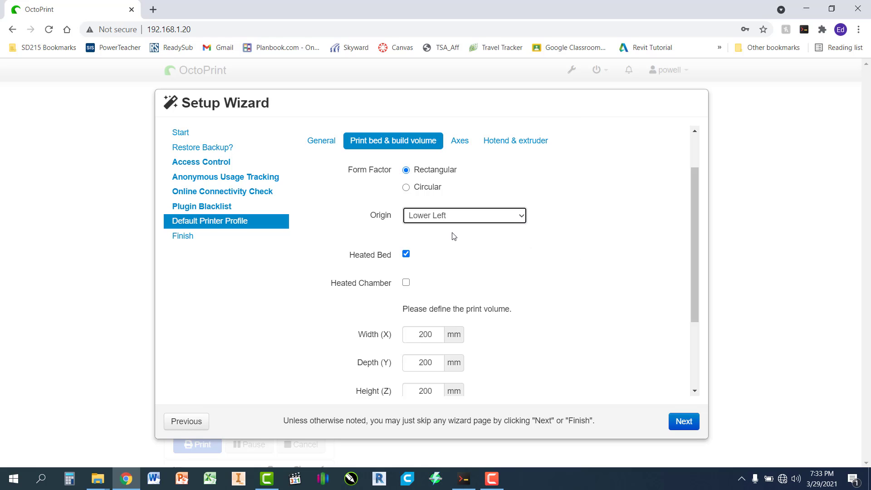
Step: Set the print volume to 220 mm width, 220 mm depth and 230 mm height, and finish the setup wizard
{"action": "scroll", "coordinate": [634, 285], "scroll_direction": "down", "scroll_amount": 1}
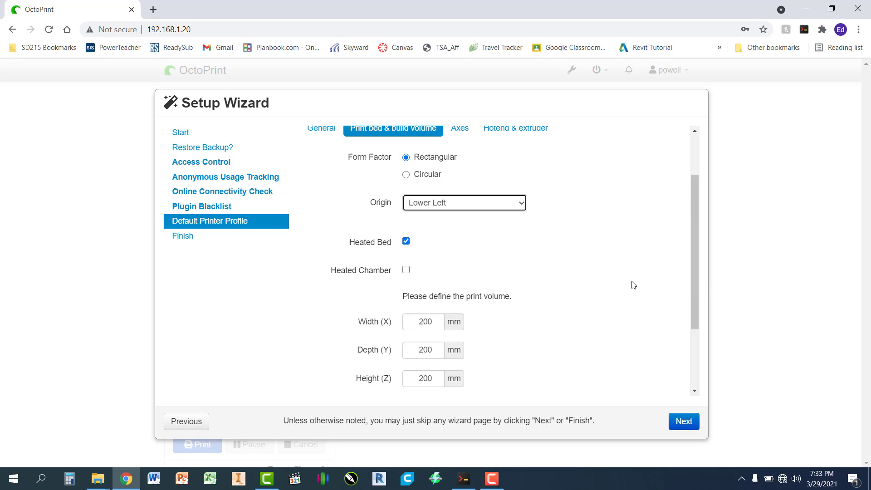
{"action": "scroll", "coordinate": [635, 285], "scroll_direction": "down", "scroll_amount": 2}
{"action": "left_click_drag", "start_coordinate": [425, 222], "coordinate": [426, 280]}
{"action": "type", "text": "2"}
{"action": "type", "text": "2"}
{"action": "type", "text": "3"}
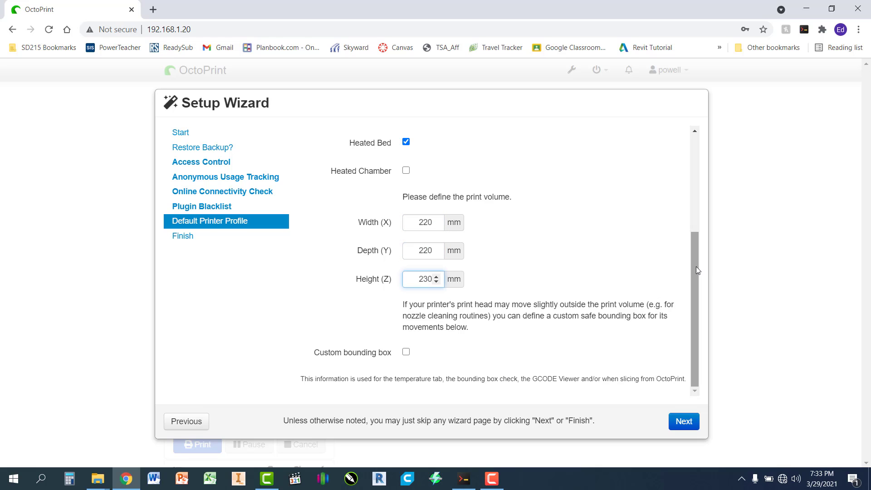
{"action": "left_click", "coordinate": [685, 422]}
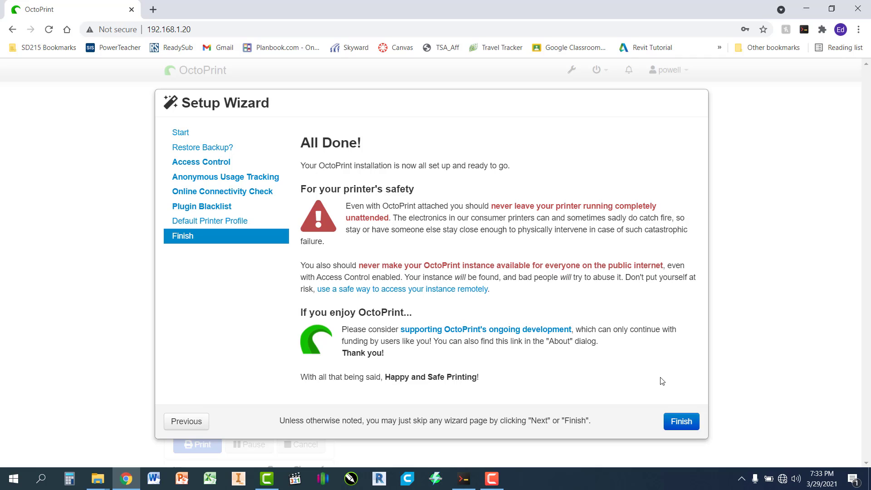
{"action": "left_click", "coordinate": [682, 430]}
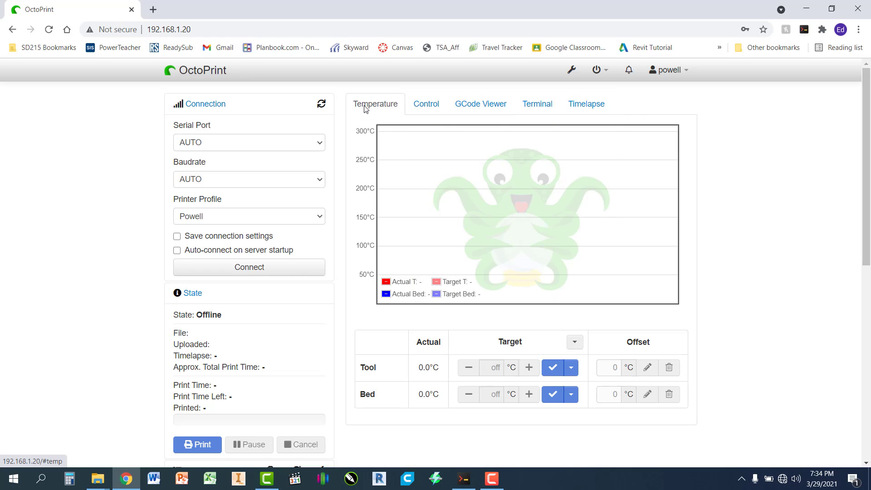
Step: Look through the Control, GCode Viewer and Terminal views and return to the Temperature view
{"action": "left_click", "coordinate": [425, 106]}
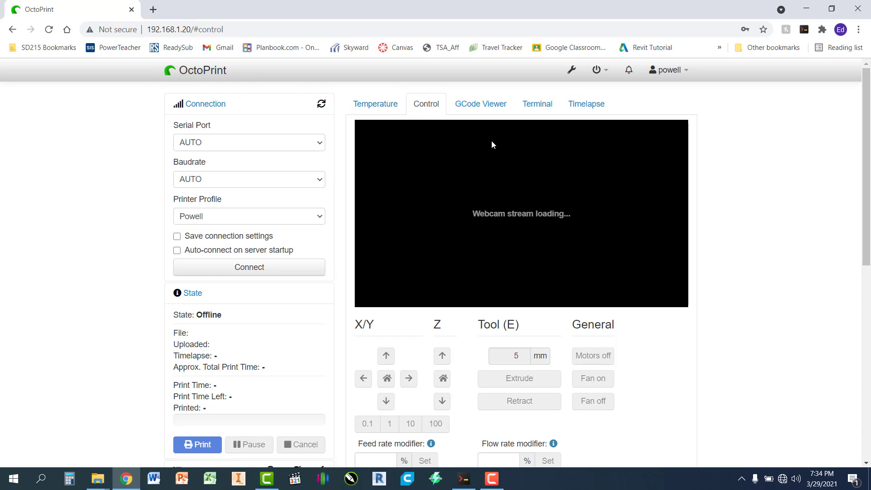
{"action": "left_click", "coordinate": [484, 106]}
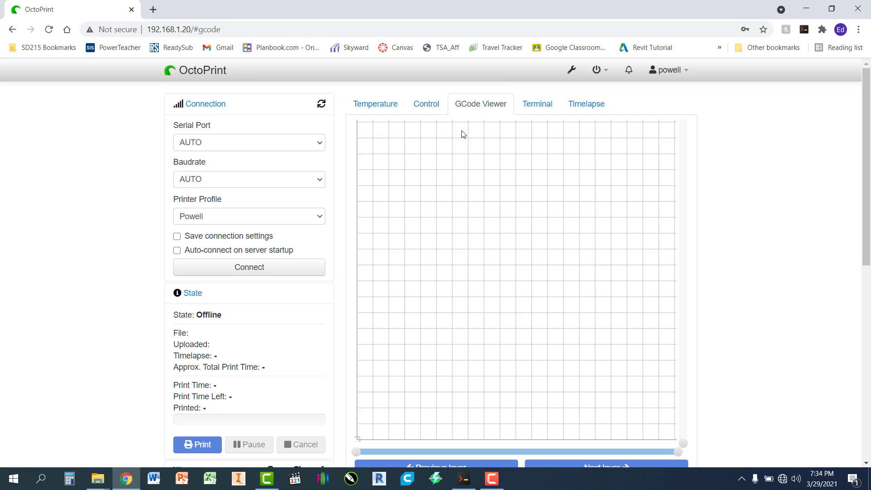
{"action": "left_click", "coordinate": [547, 106]}
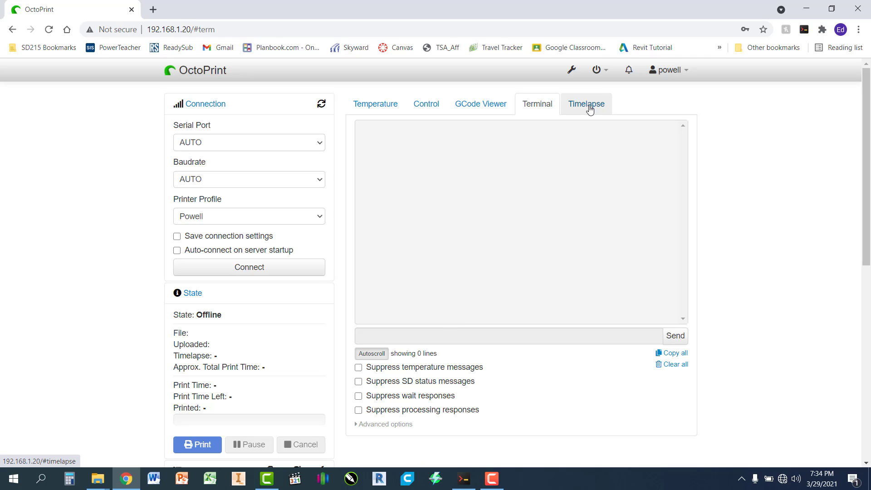
{"action": "left_click", "coordinate": [378, 109]}
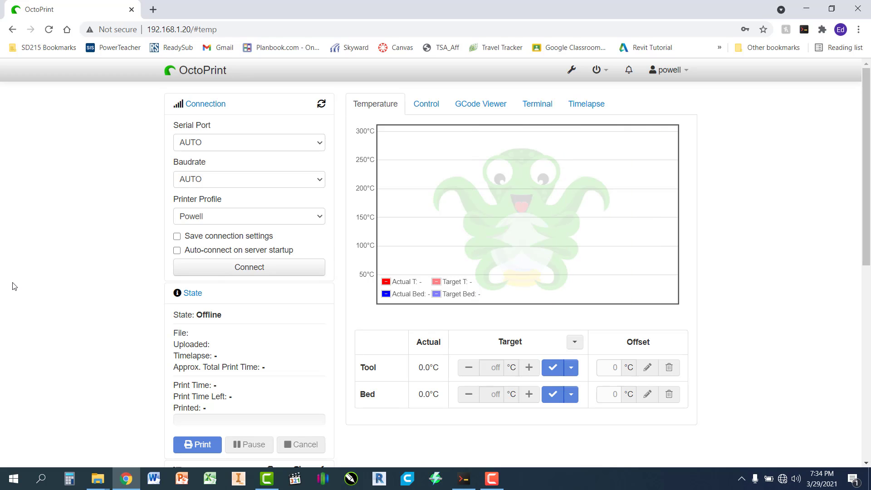
Step: Set the connection baudrate to 115200, keeping the serial port on AUTO and the existing printer profile
{"action": "left_click", "coordinate": [320, 144]}
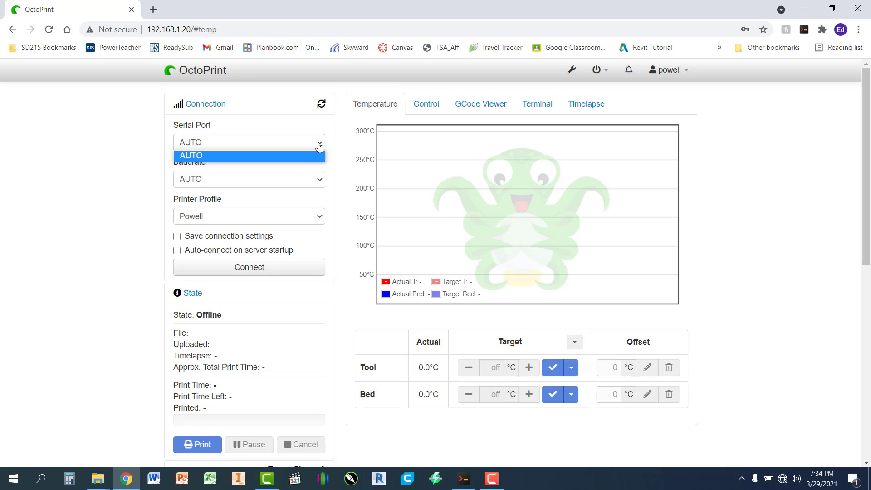
{"action": "left_click", "coordinate": [319, 144]}
{"action": "left_click", "coordinate": [321, 181]}
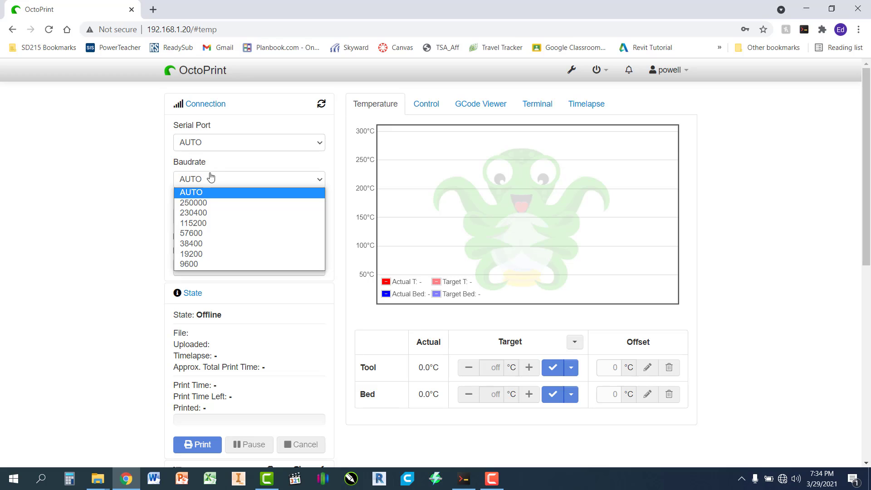
{"action": "left_click", "coordinate": [211, 227]}
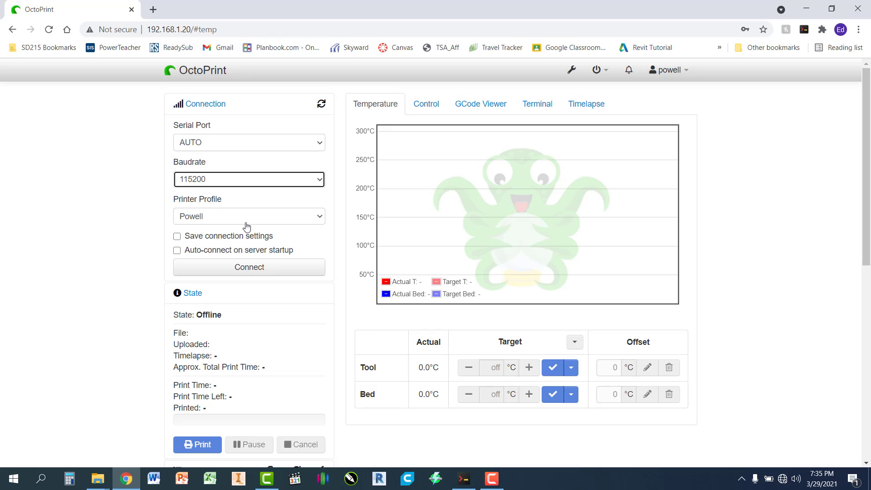
{"action": "left_click", "coordinate": [323, 221]}
{"action": "left_click", "coordinate": [319, 227]}
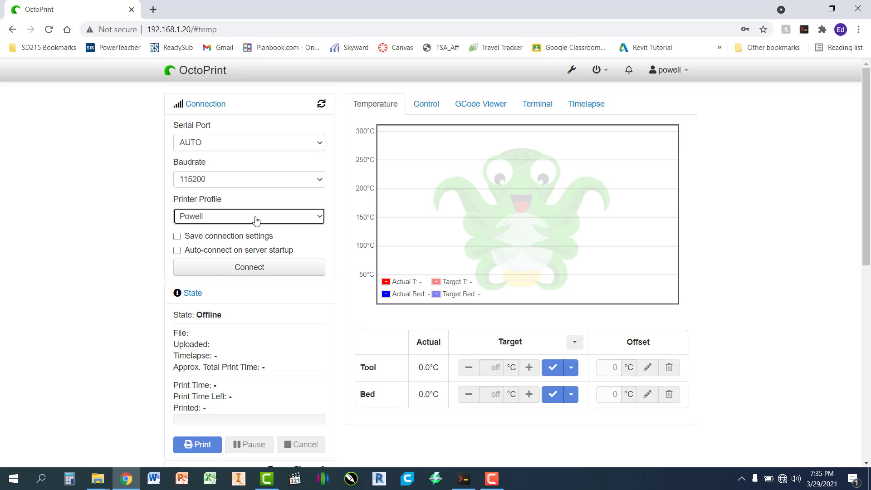
Step: Enable saving the connection settings and auto-connect on server startup, and try to connect to the printer
{"action": "left_click", "coordinate": [177, 236]}
{"action": "left_click", "coordinate": [177, 250]}
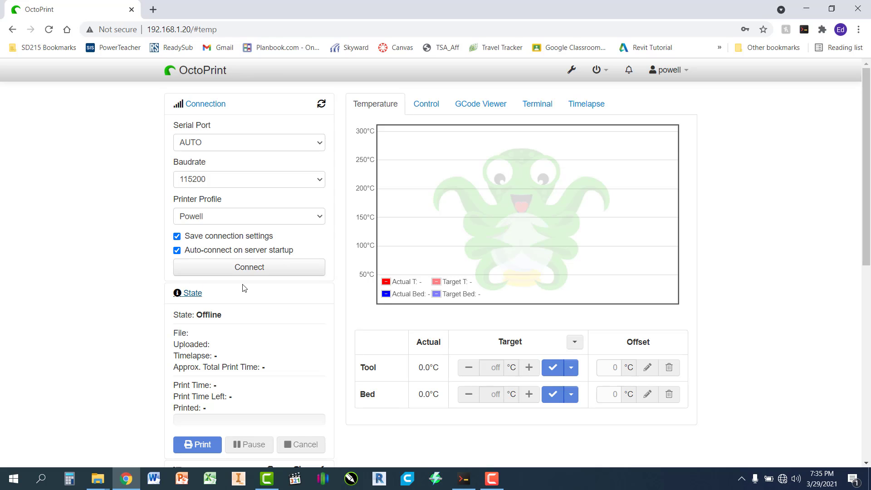
{"action": "left_click", "coordinate": [263, 271]}
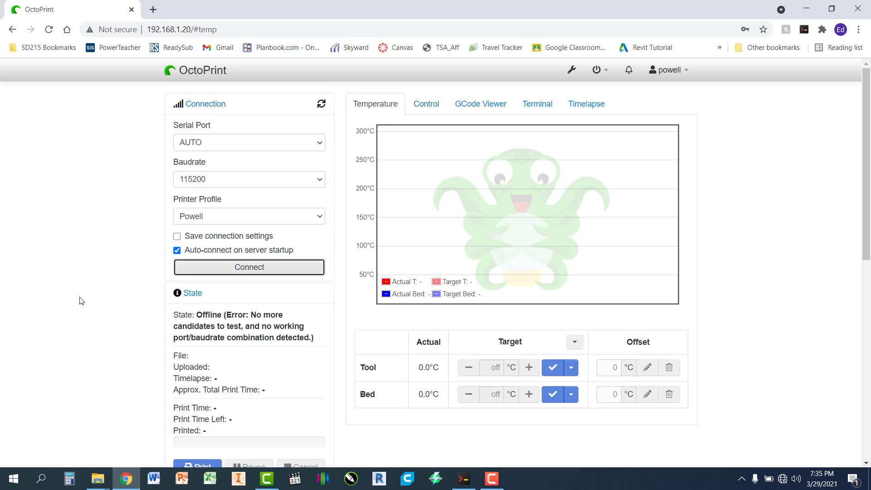
{"action": "scroll", "coordinate": [338, 368], "scroll_direction": "down", "scroll_amount": 1}
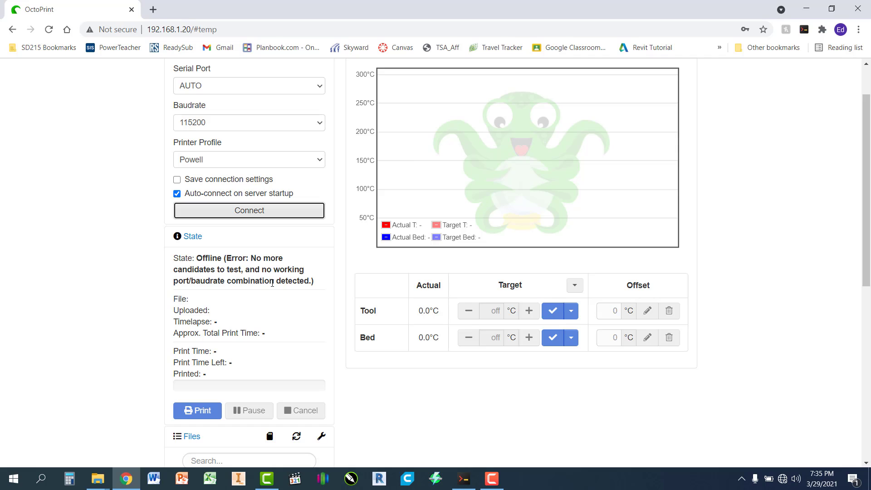
{"action": "scroll", "coordinate": [90, 306], "scroll_direction": "up", "scroll_amount": 1}
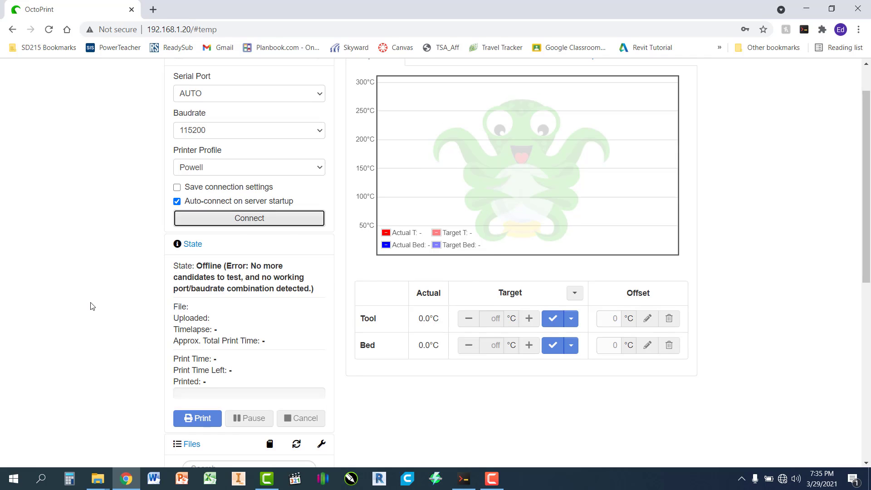